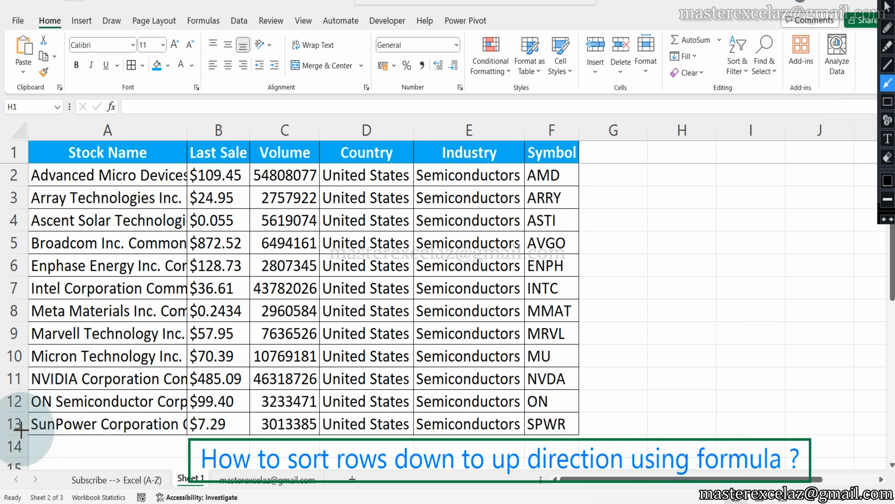
left_click_drag(21, 429, 23, 170)
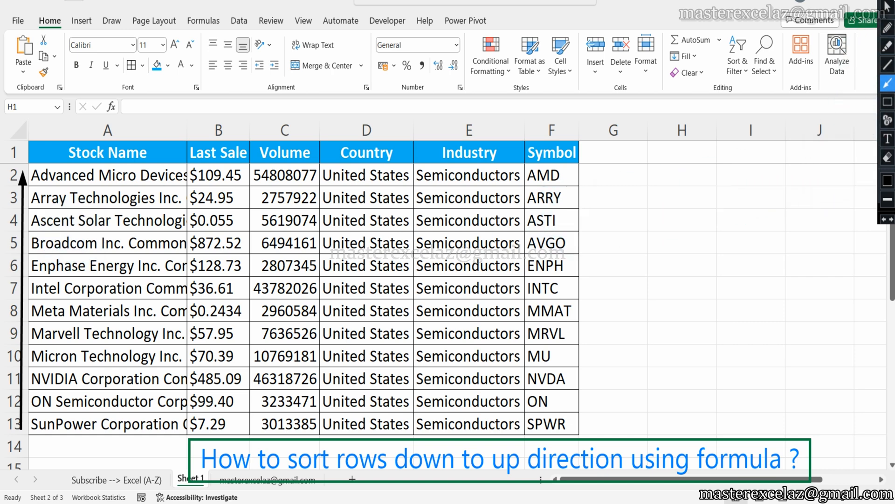
left_click(888, 6)
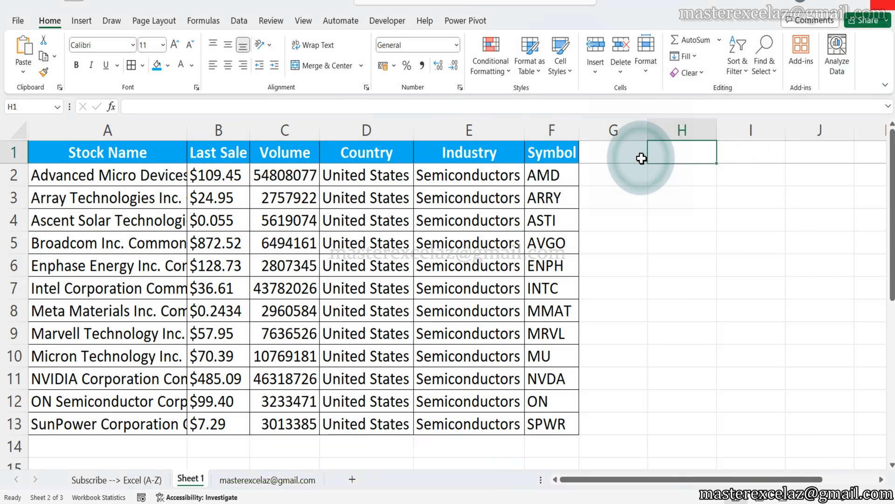
Start a CHOOSEROWS formula in cell H1 with A1:F13 as the array and 1 as the first row number
left_click(675, 160)
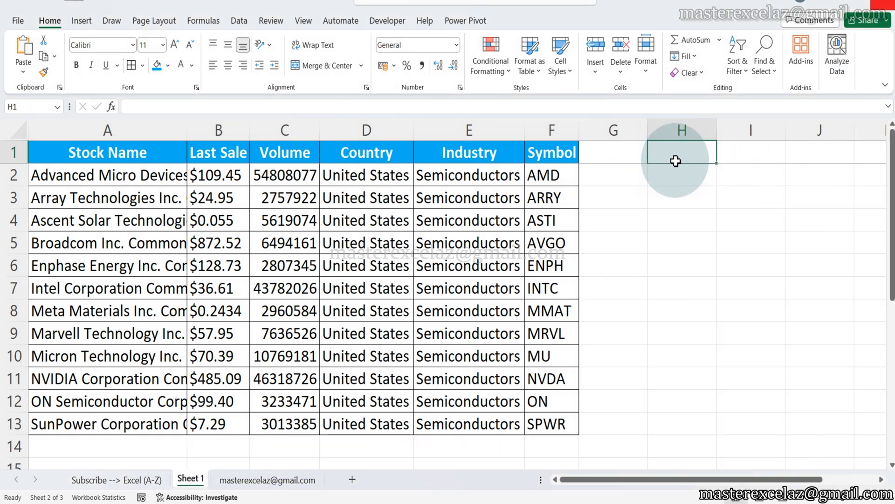
type("=c")
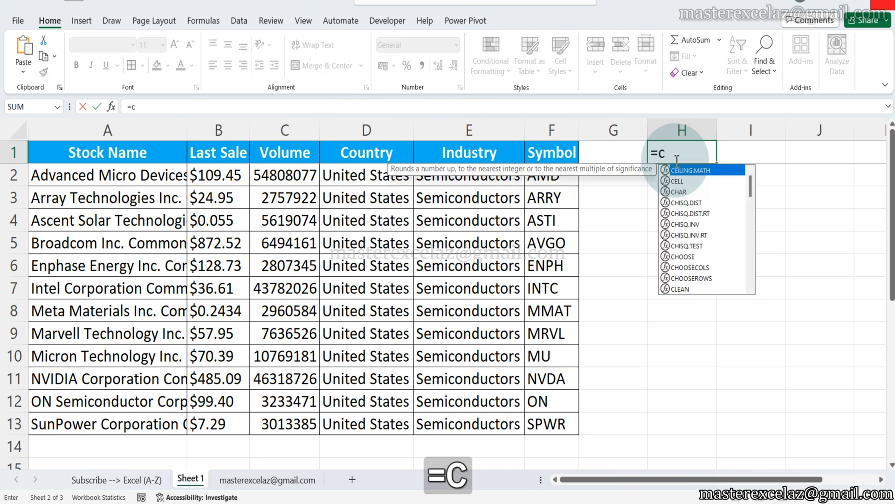
type("hoose")
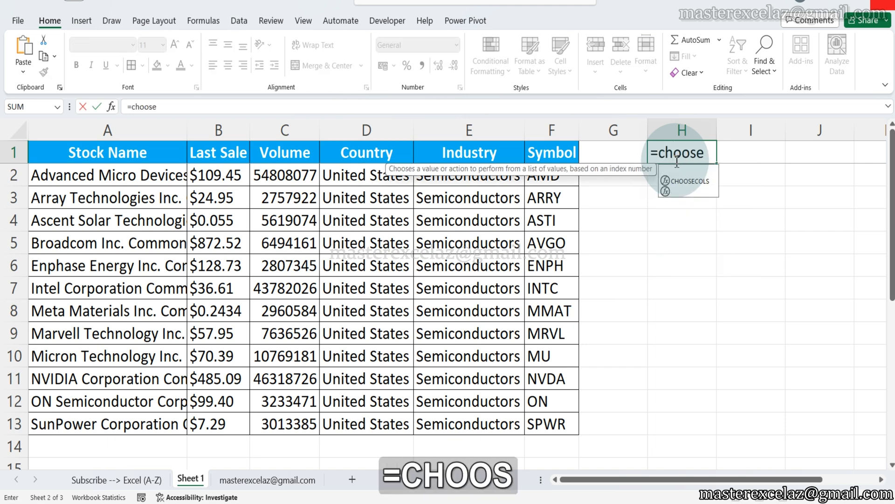
key("Down")
key("Down")
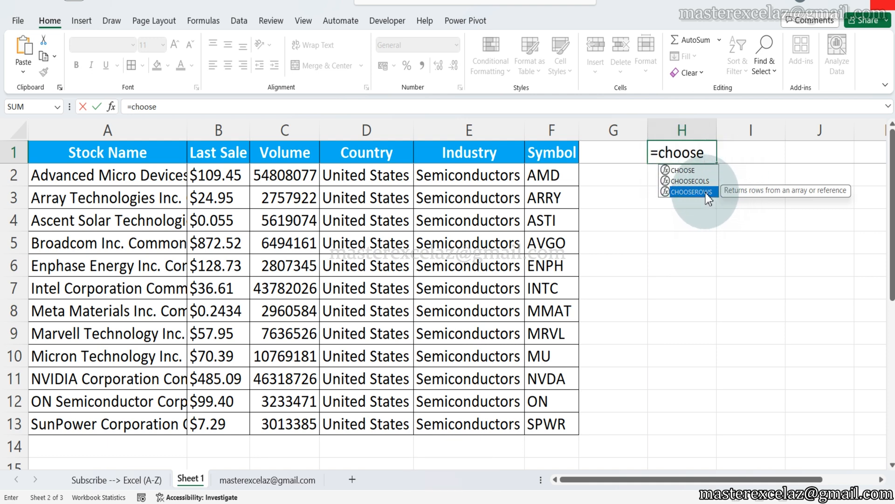
key("Tab")
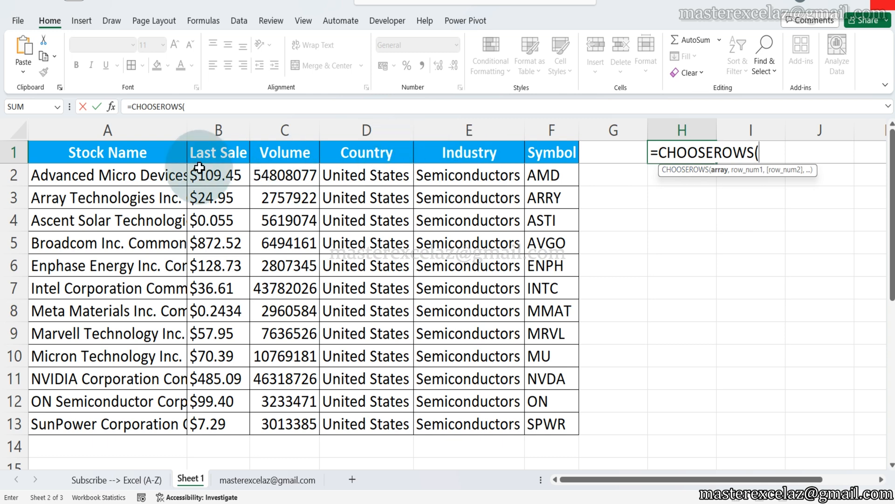
left_click(140, 152)
left_click_drag(227, 178, 555, 423)
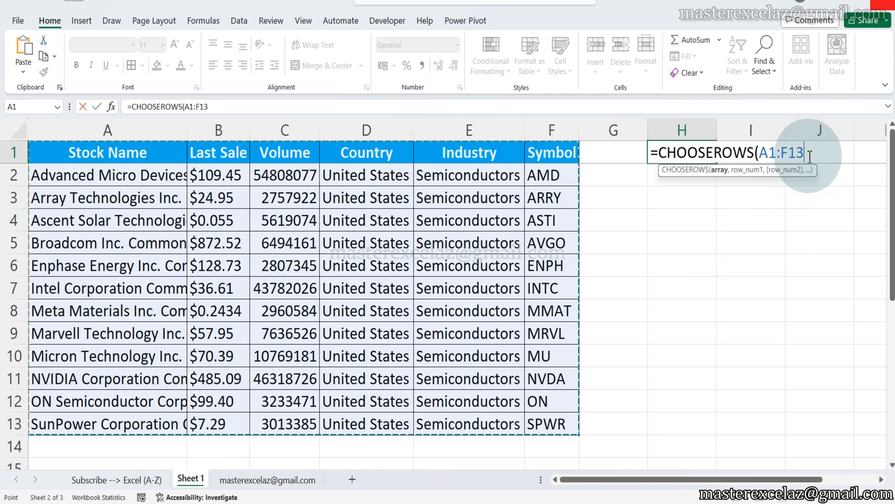
type(",")
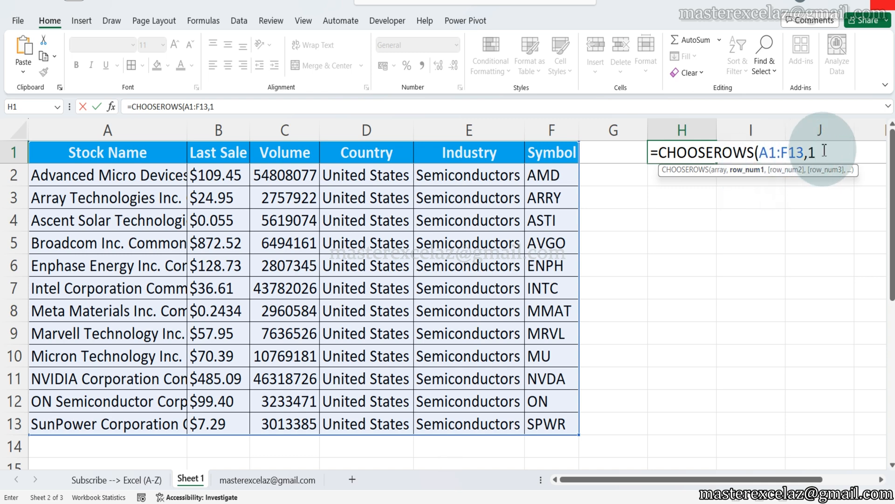
type("1,")
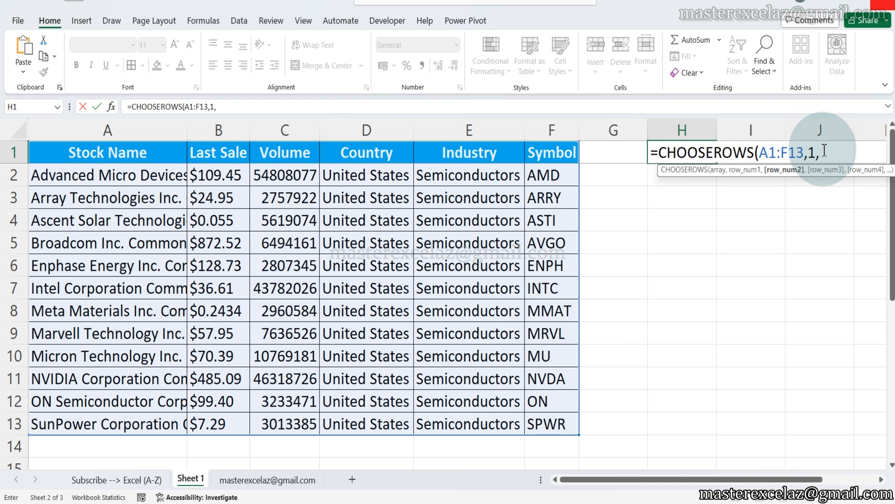
Add -SEQUENCE(ROWS(A1:F13)-1) as the second row argument and enter the formula, accepting the proposed parenthesis correction
type("-seq")
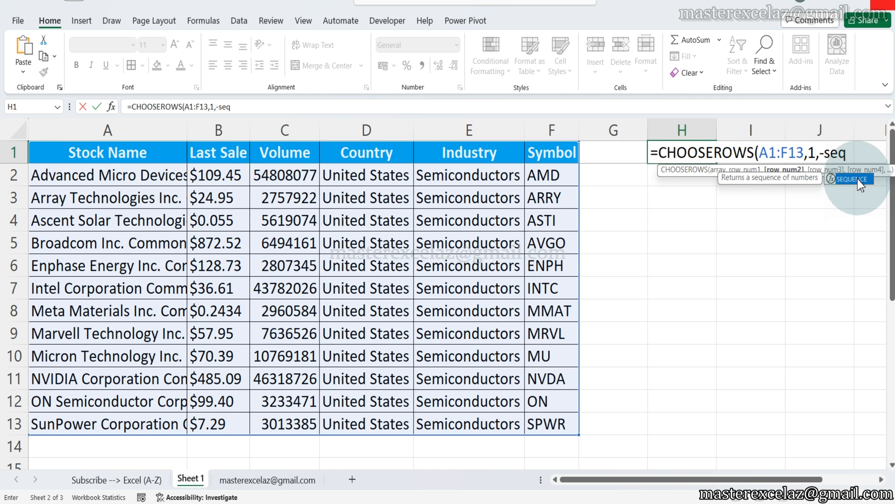
key("Tab")
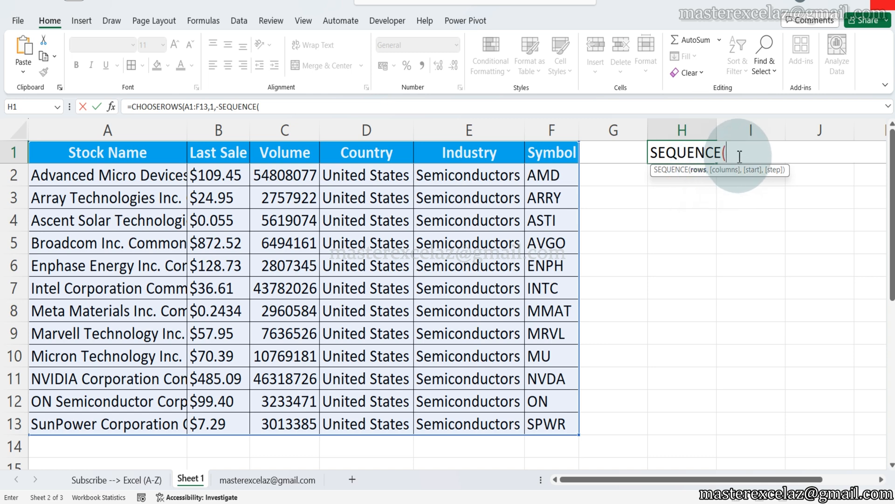
type("rows")
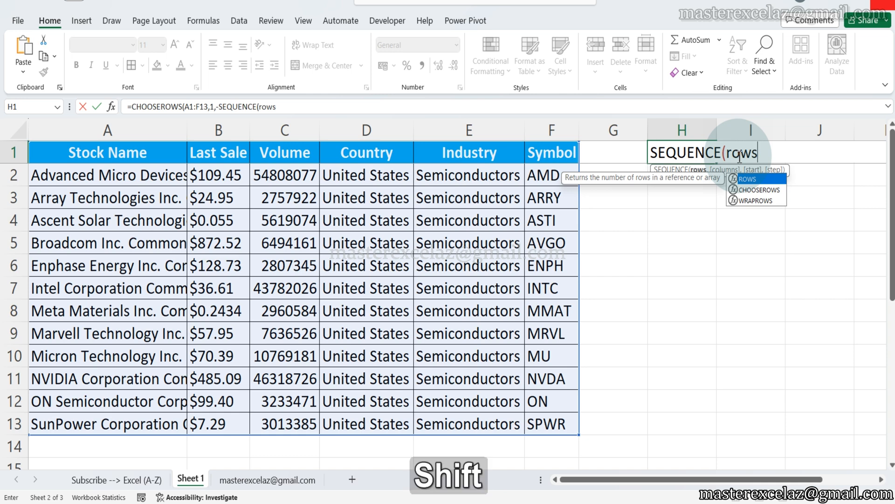
type("(")
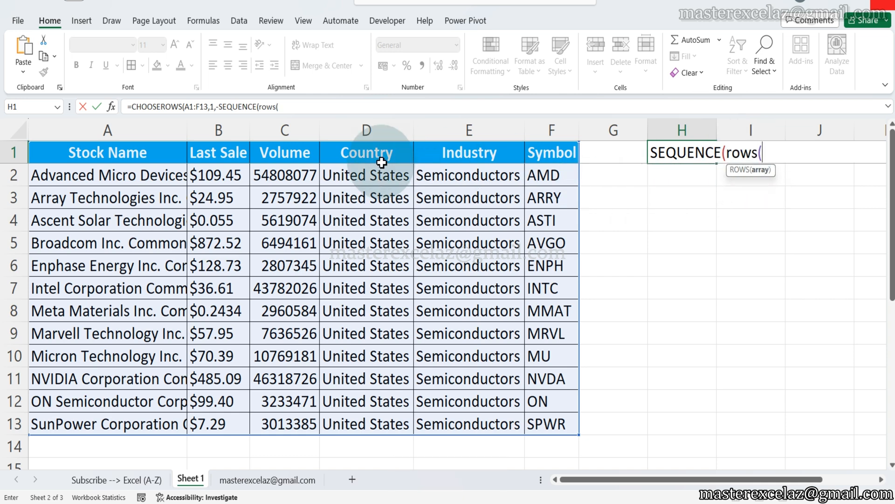
left_click_drag(162, 155, 563, 422)
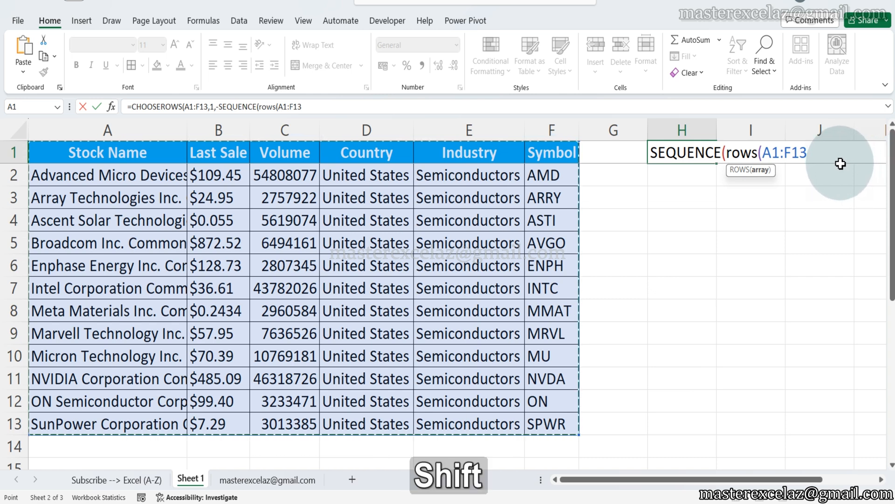
type(")")
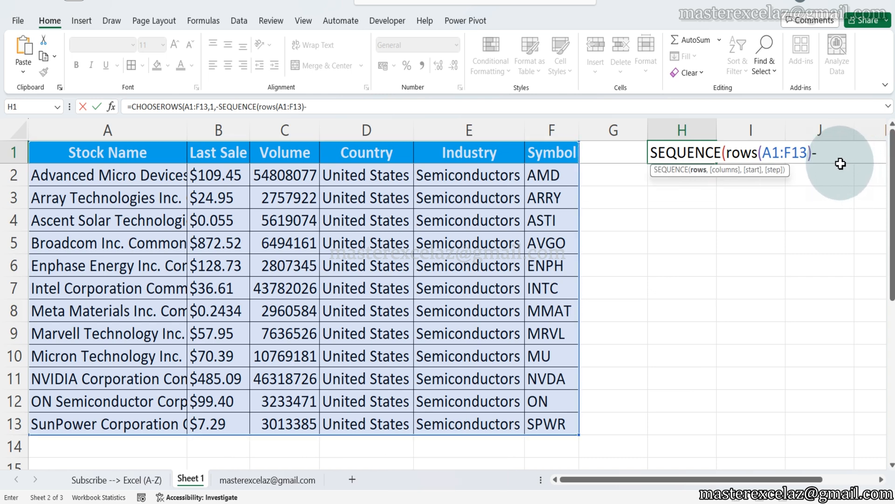
type("-1")
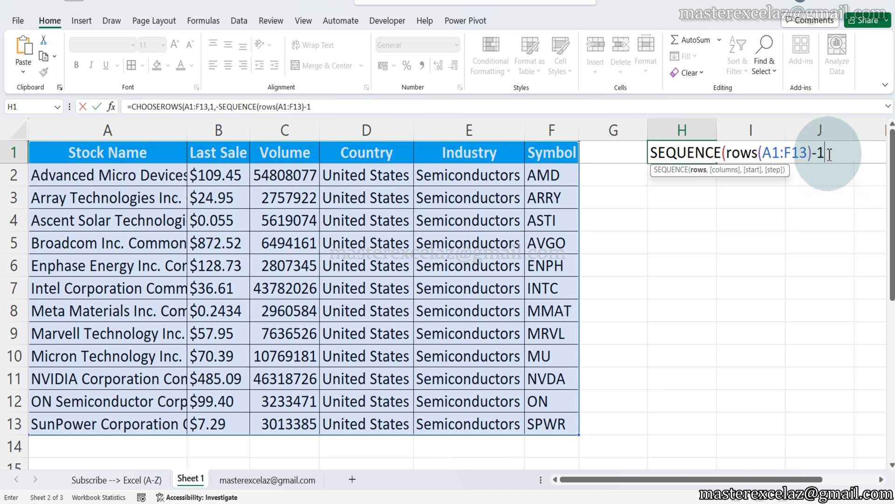
type(")")
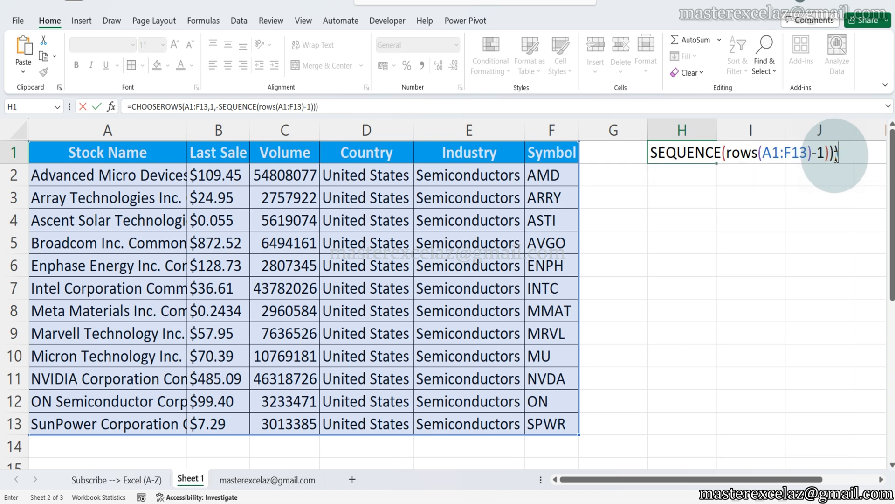
key("Return")
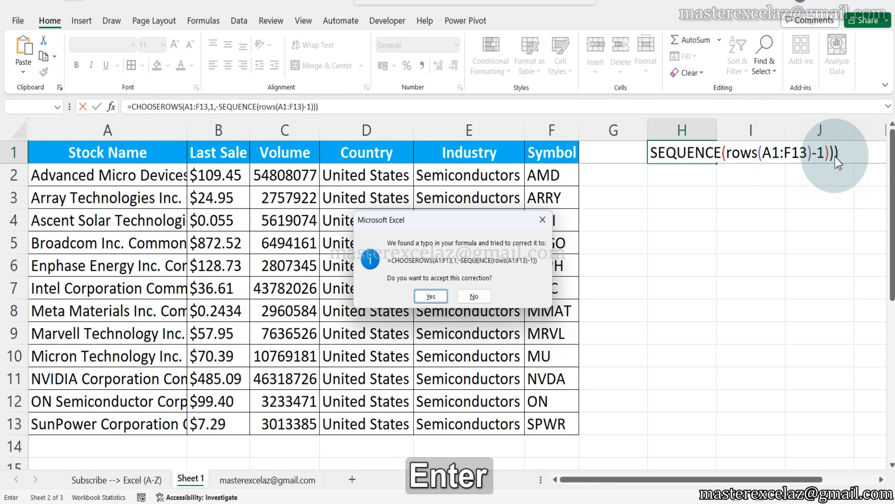
left_click(445, 299)
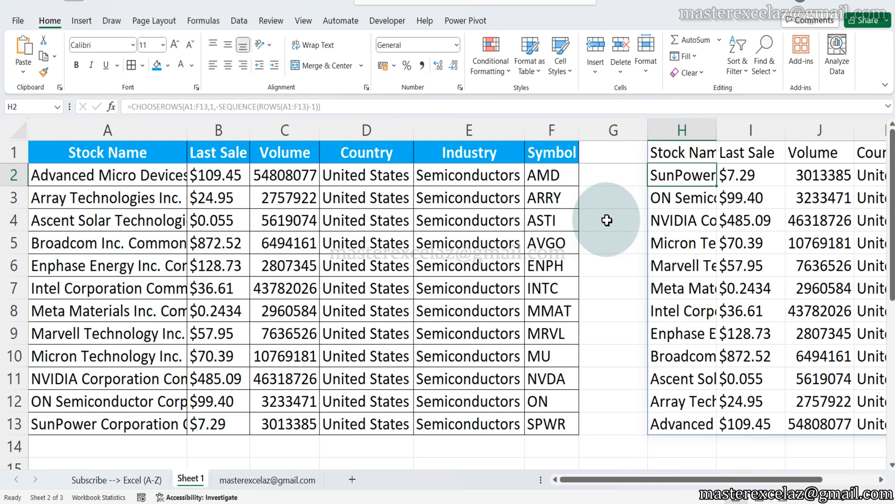
Copy the full formula text from H1 into cell G15 as plain text, preceded by an apostrophe
double_click(686, 154)
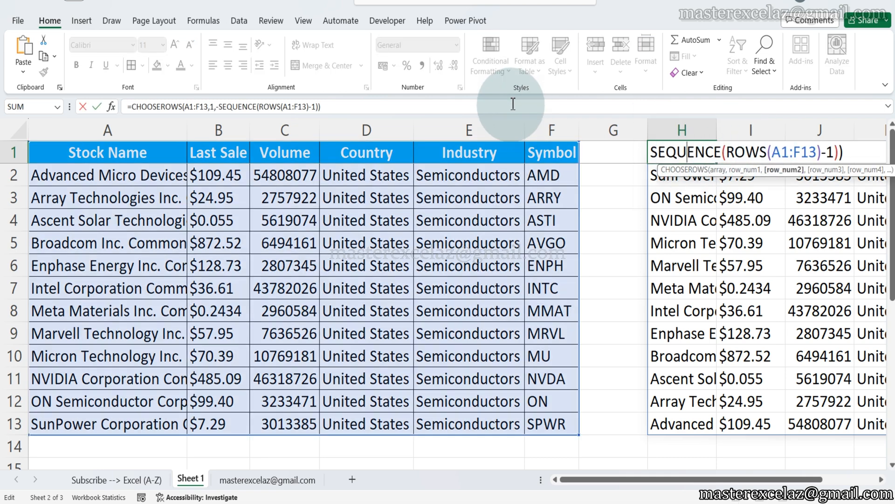
left_click_drag(328, 106, 135, 116)
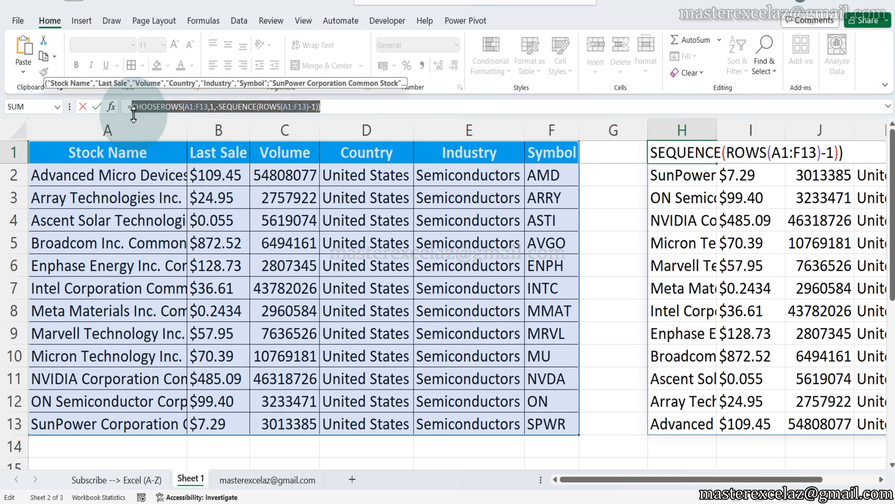
key("shift+Left")
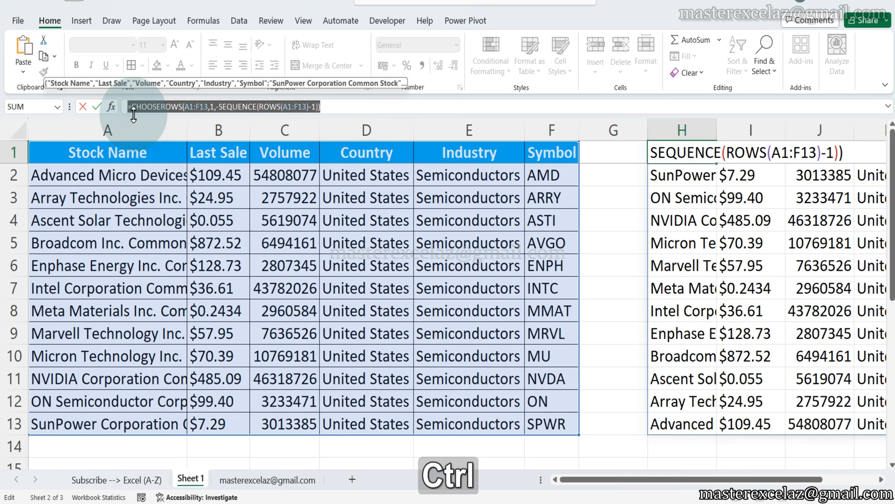
key("ctrl+c")
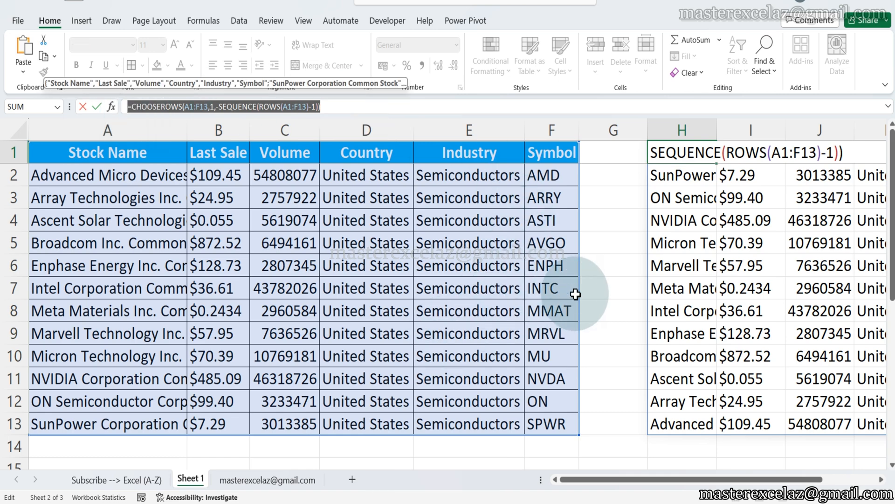
key("Escape")
scroll(618, 391, "down", 2)
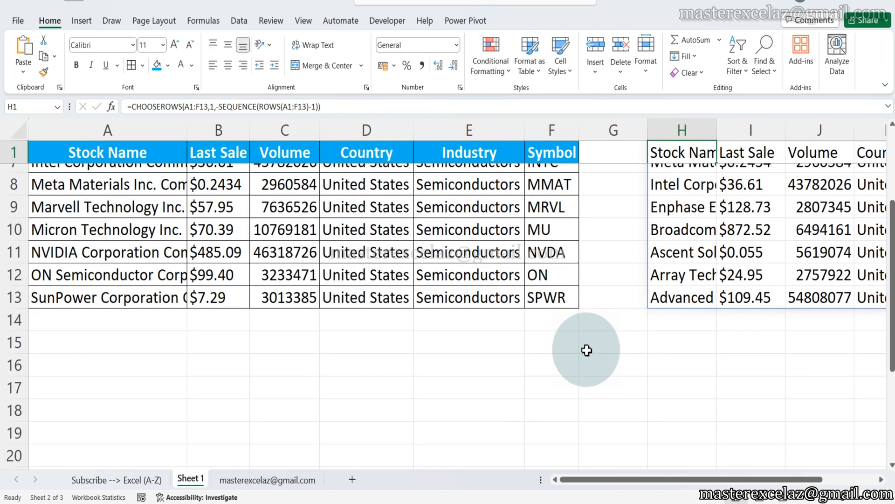
left_click(590, 345)
type("'")
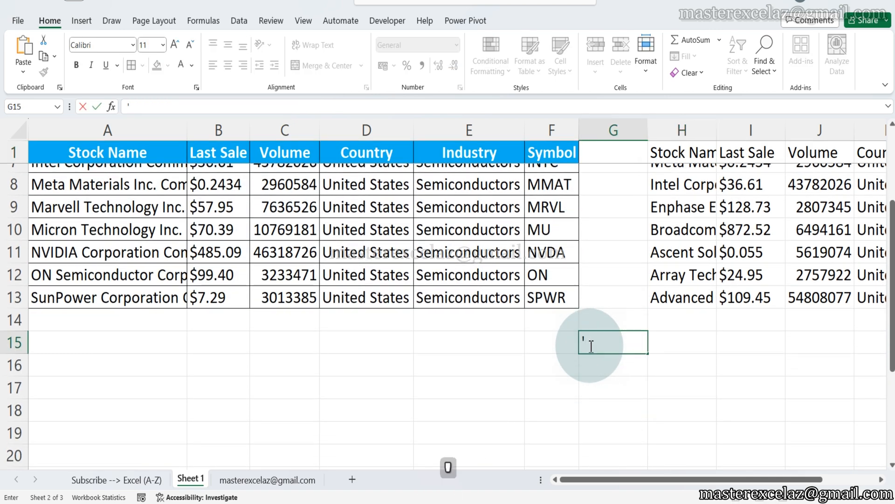
key("ctrl+v")
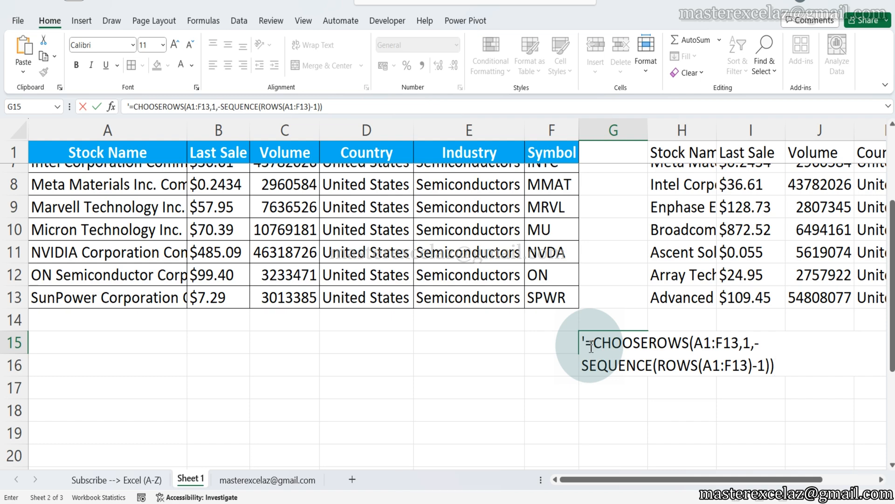
key("Return")
Examine the array, first row number and negative SEQUENCE arguments of the H1 formula, leaving it as it is
scroll(606, 357, "up", 2)
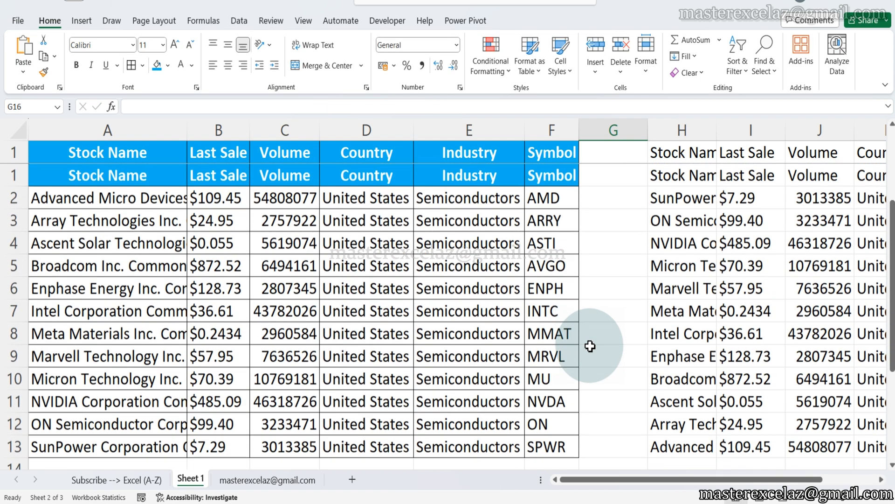
left_click(677, 152)
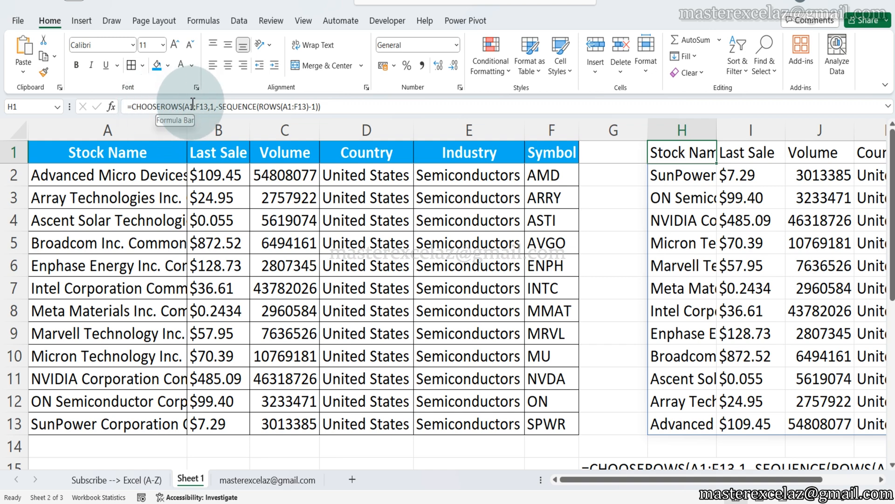
left_click_drag(186, 107, 208, 106)
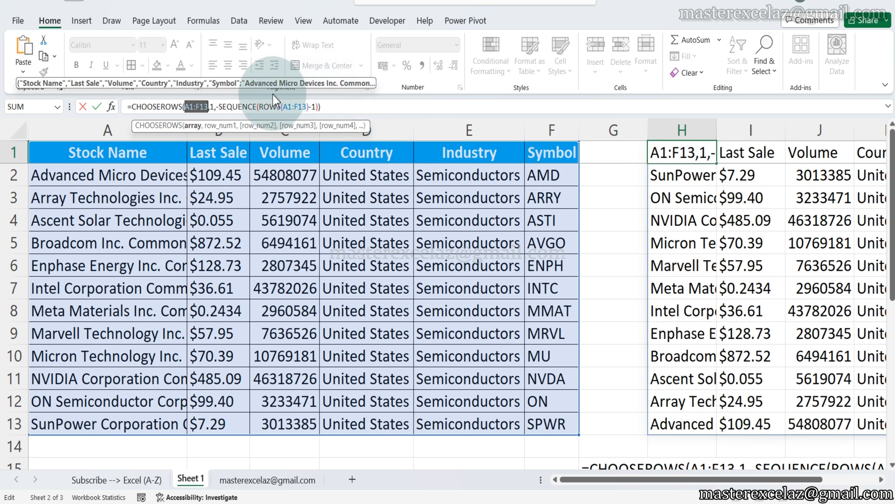
double_click(213, 107)
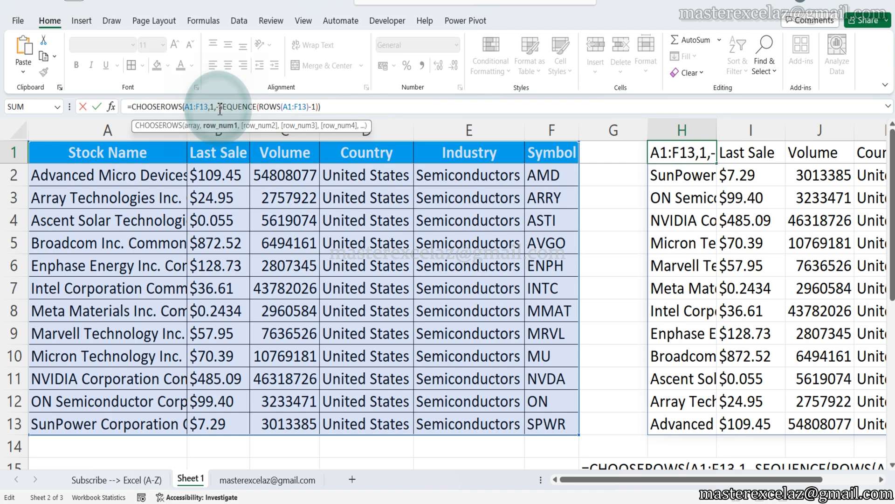
left_click_drag(218, 109, 321, 109)
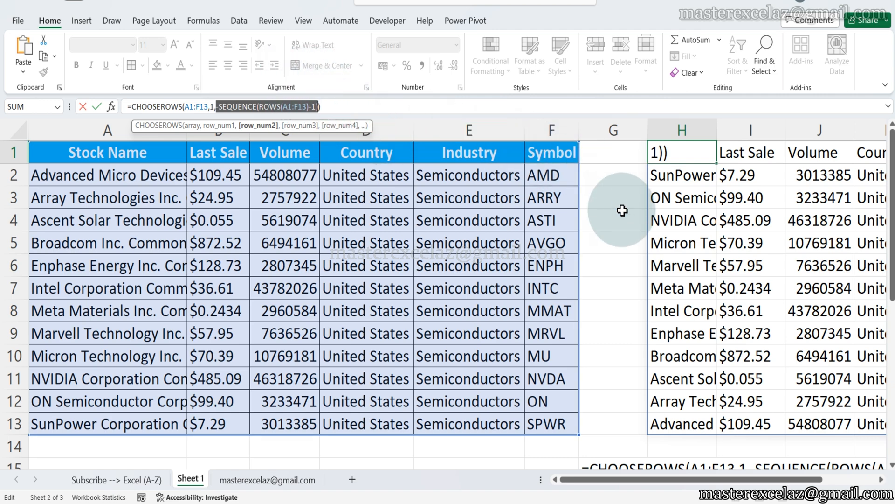
key("Escape")
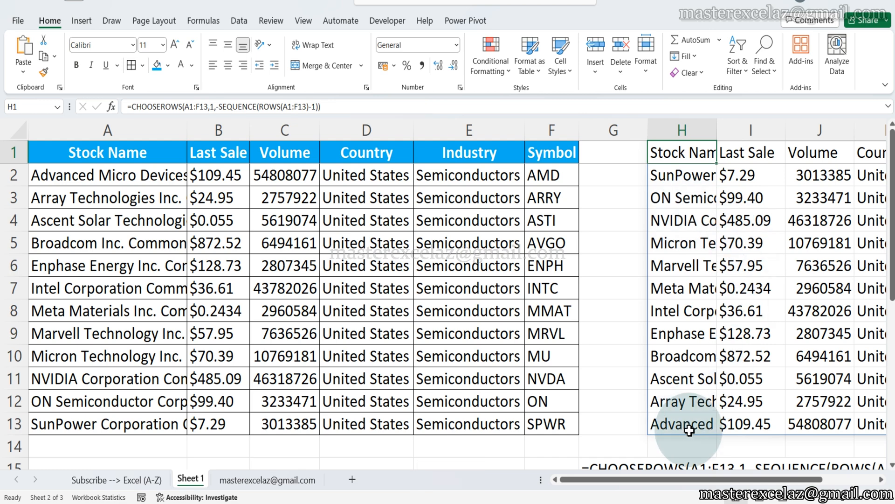
scroll(688, 433, "down", 1)
scroll(690, 430, "up", 1)
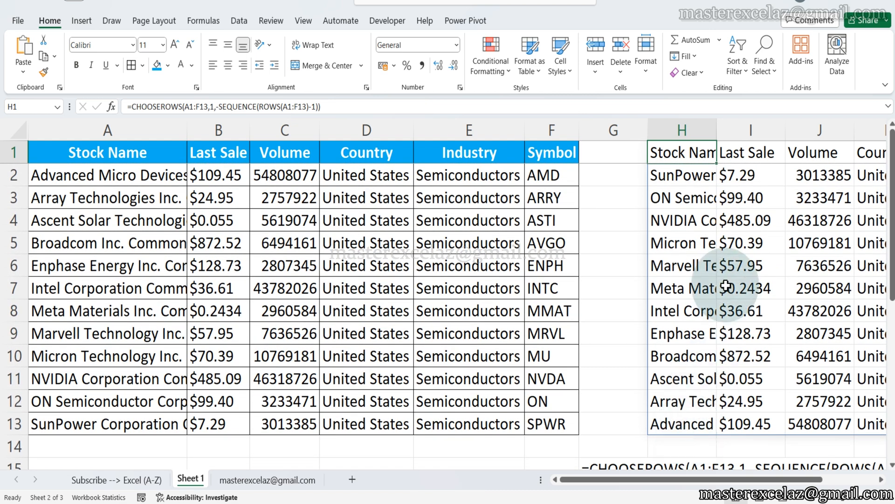
left_click(865, 1)
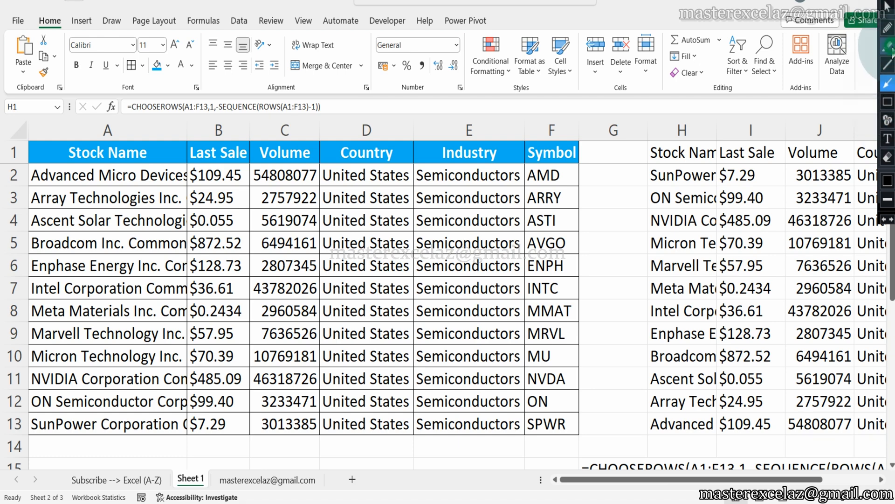
Highlight SunPower, ON Semiconductor, NVIDIA, Micron, Marvell and Advanced Micro Devices in yellow in both the original and the reversed stock tables
left_click(887, 45)
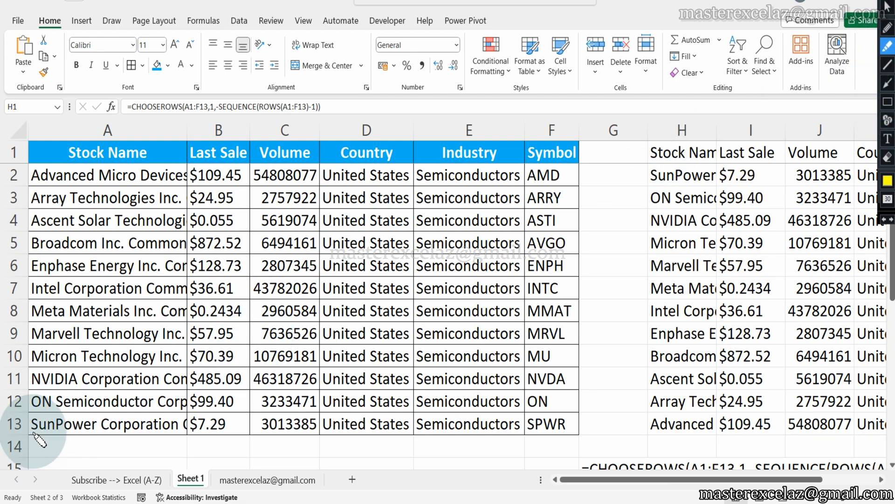
left_click_drag(34, 425, 94, 424)
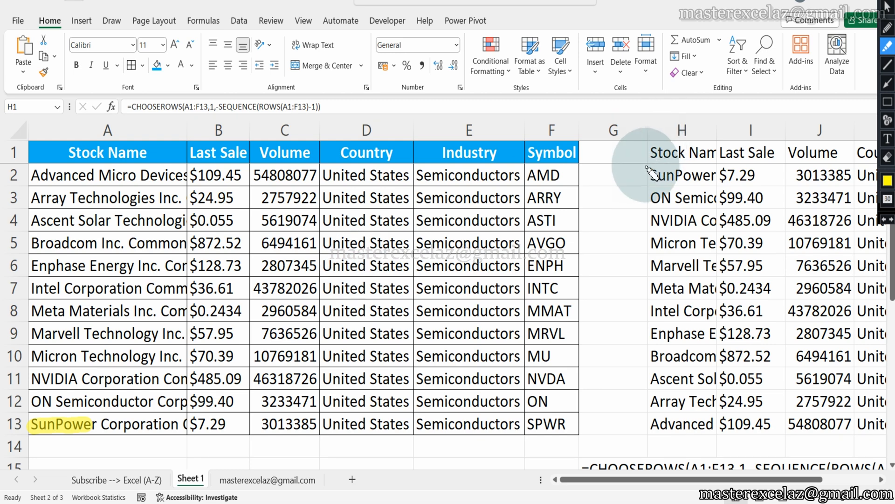
left_click_drag(653, 175, 705, 175)
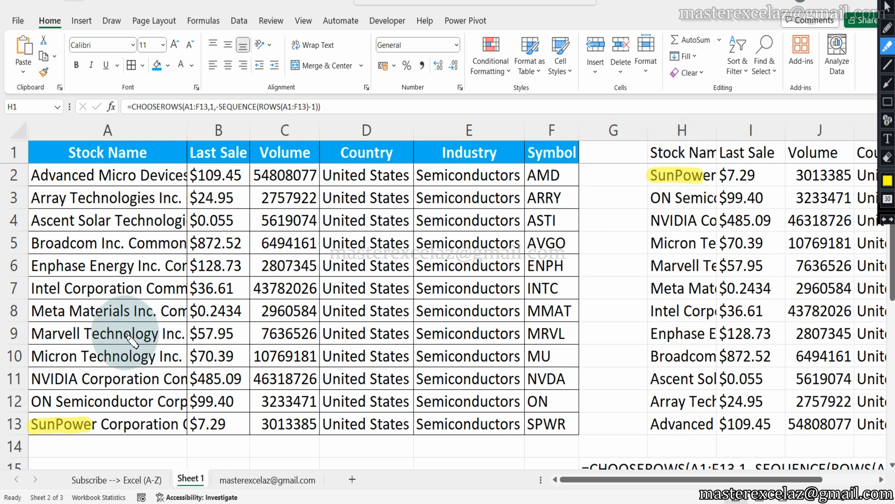
left_click_drag(32, 401, 96, 401)
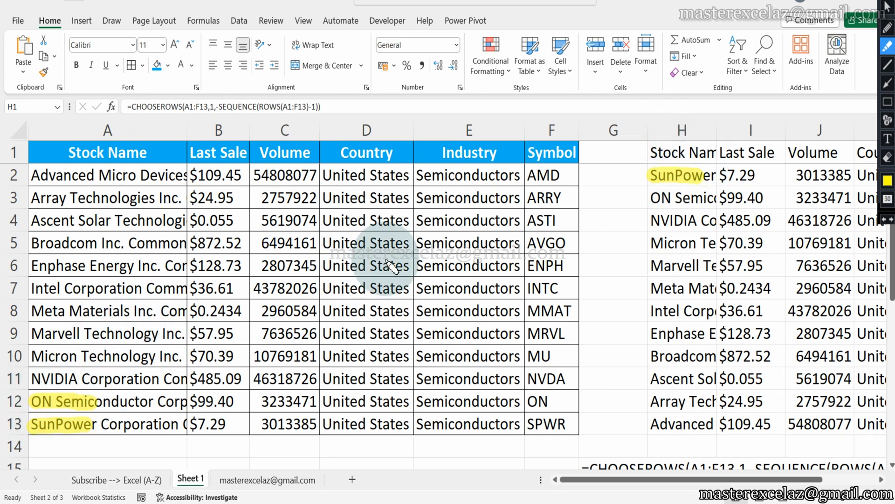
left_click_drag(652, 198, 703, 198)
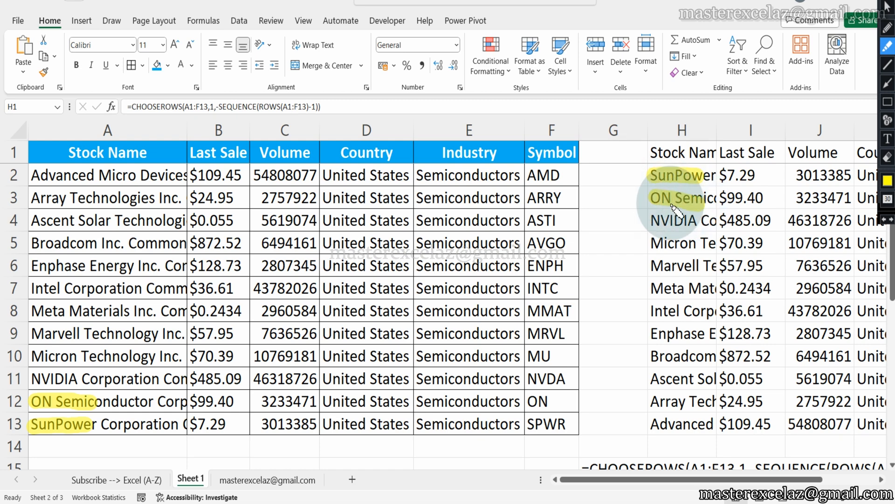
left_click_drag(32, 378, 78, 378)
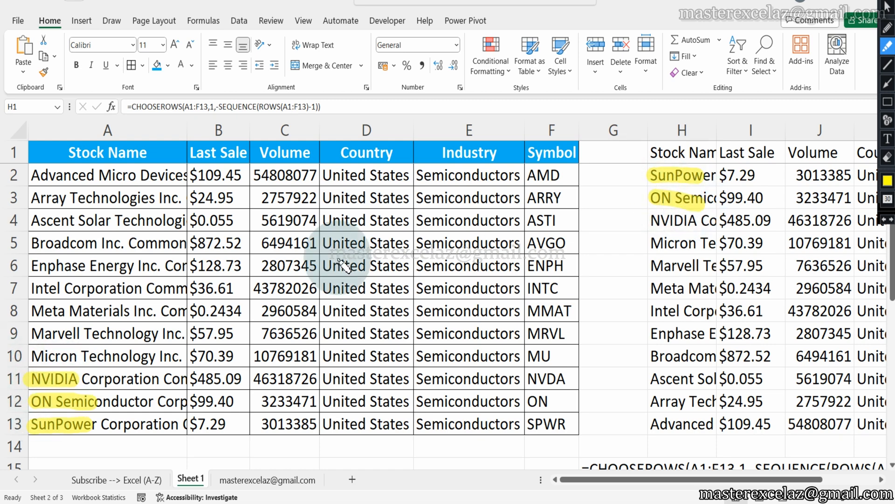
left_click_drag(652, 220, 696, 220)
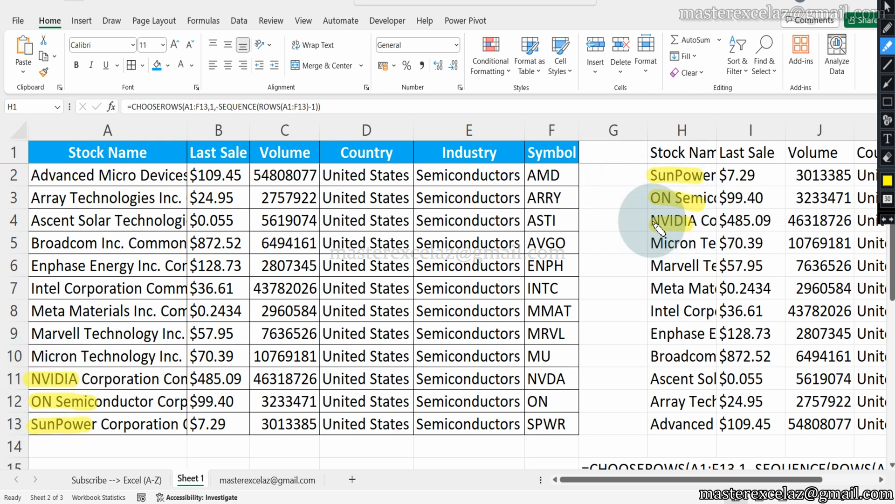
left_click_drag(32, 356, 78, 356)
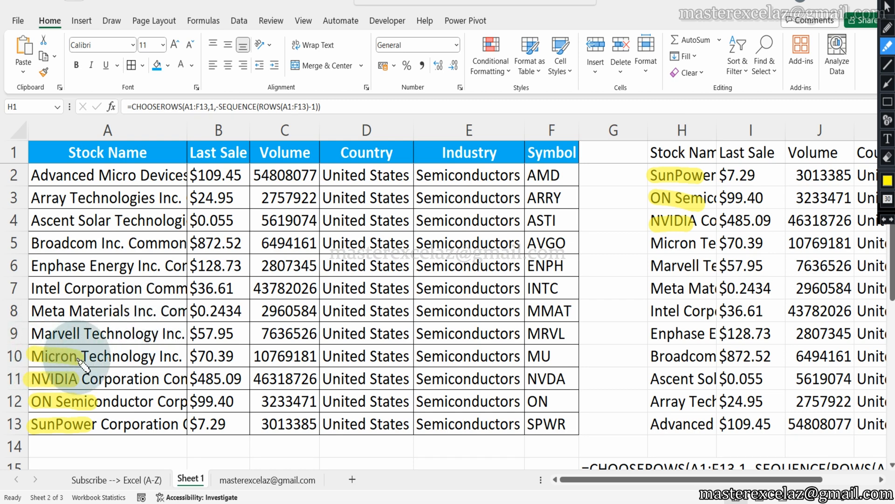
left_click_drag(652, 243, 698, 243)
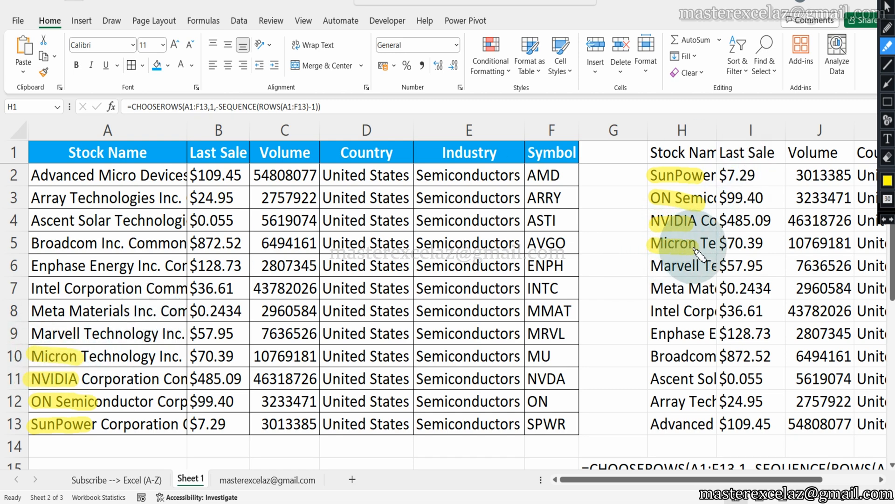
left_click_drag(29, 333, 83, 333)
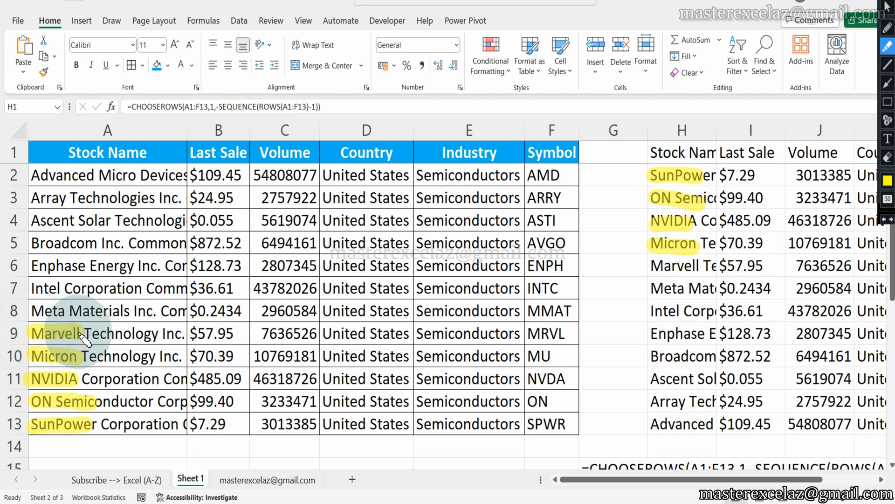
left_click_drag(651, 265, 700, 265)
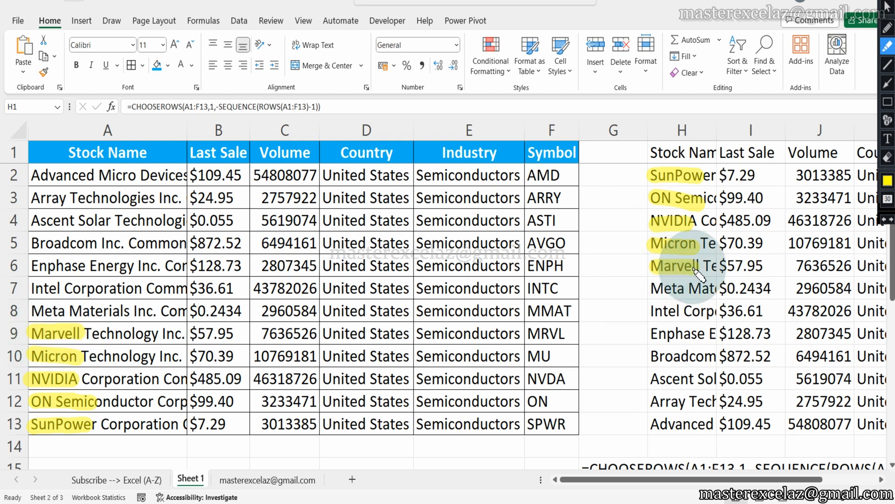
left_click_drag(31, 175, 80, 175)
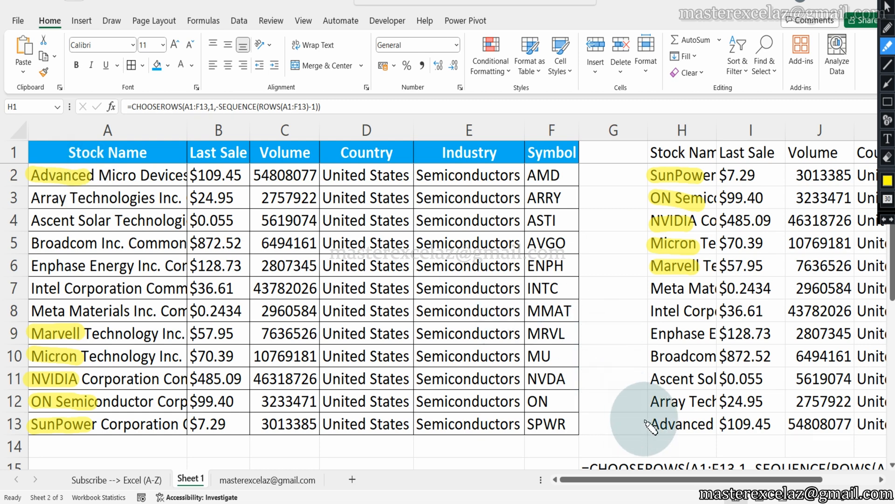
left_click_drag(652, 429, 708, 425)
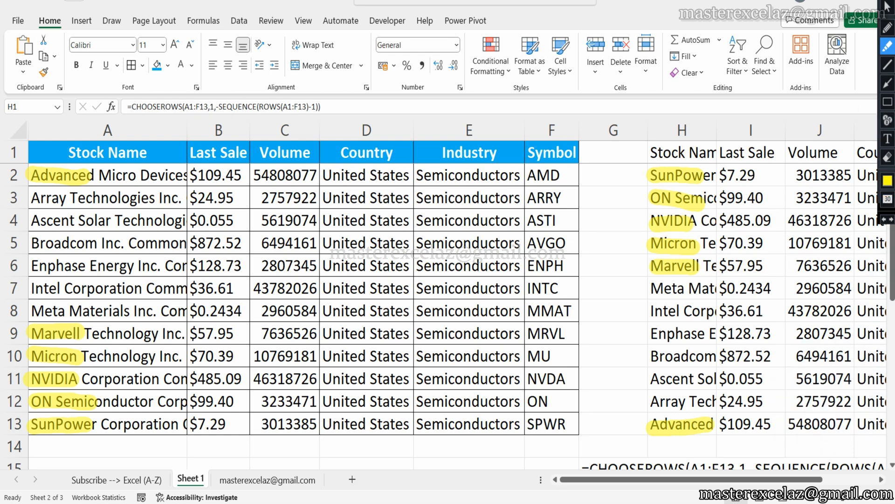
Clear the yellow highlight marks from the original and reversed stock tables
left_click(888, 6)
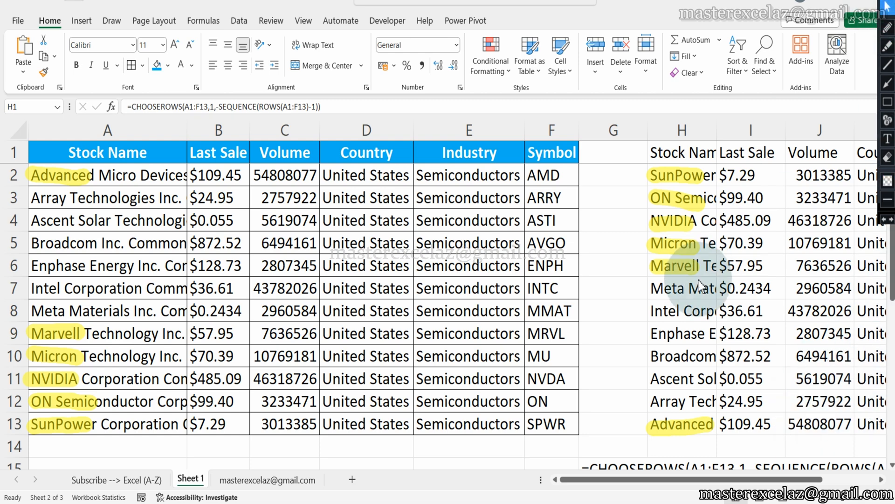
scroll(700, 285, "down", 1)
scroll(699, 284, "right", 3)
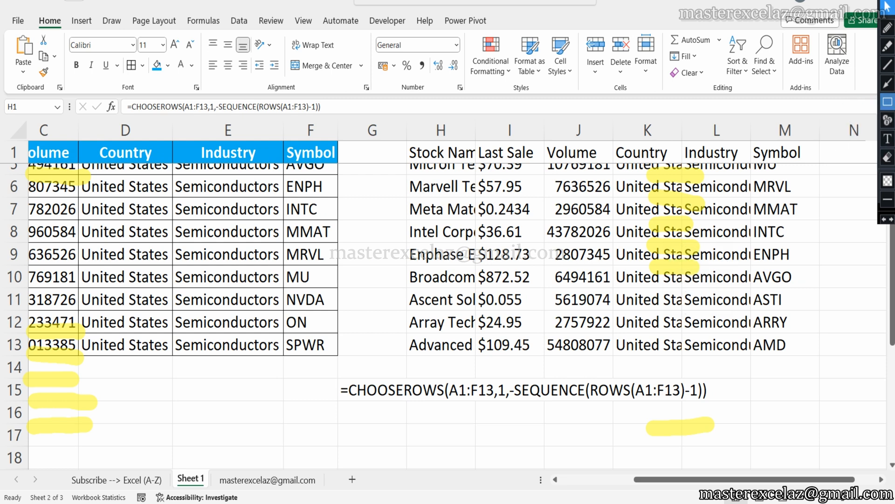
left_click(892, 1)
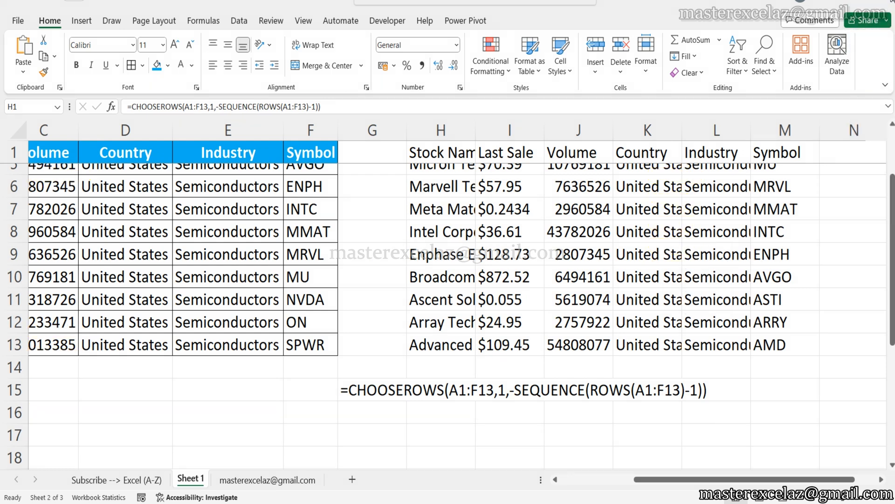
scroll(583, 360, "right", 2)
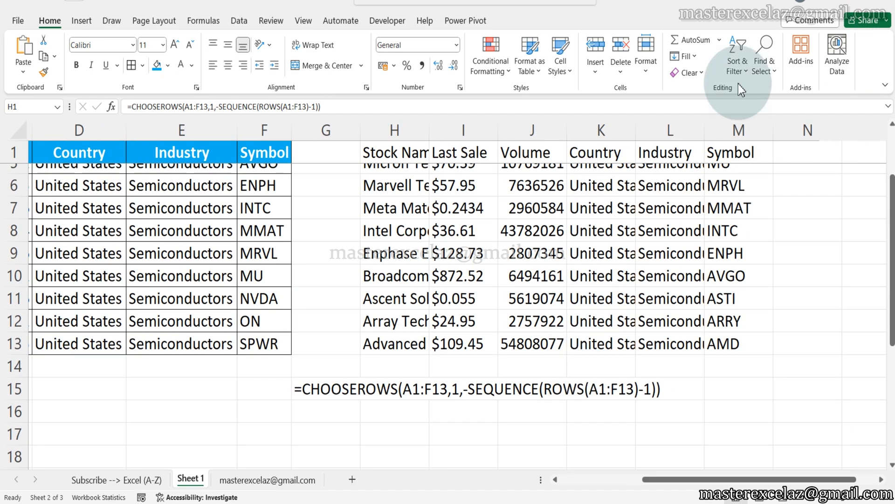
Frame the formula text in G15 with a green rectangle and highlight CHOOSEROWS, -SEQUENCE and ROWS in yellow
left_click(889, 4)
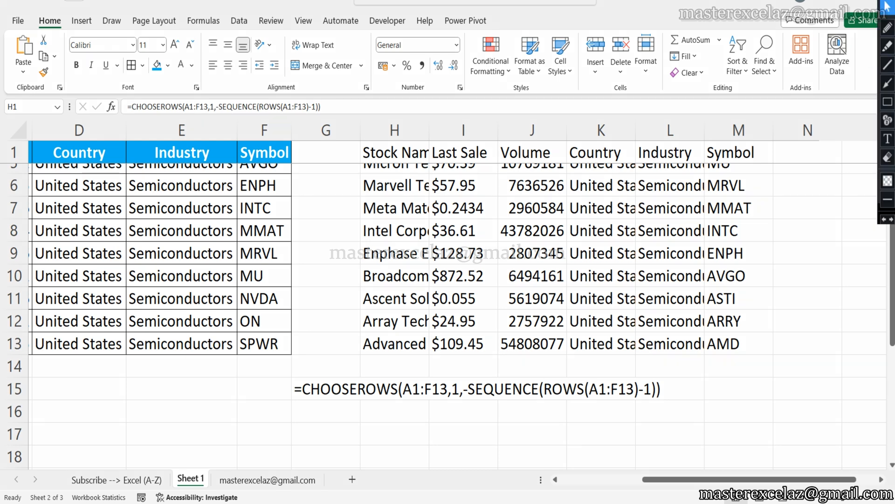
left_click(886, 103)
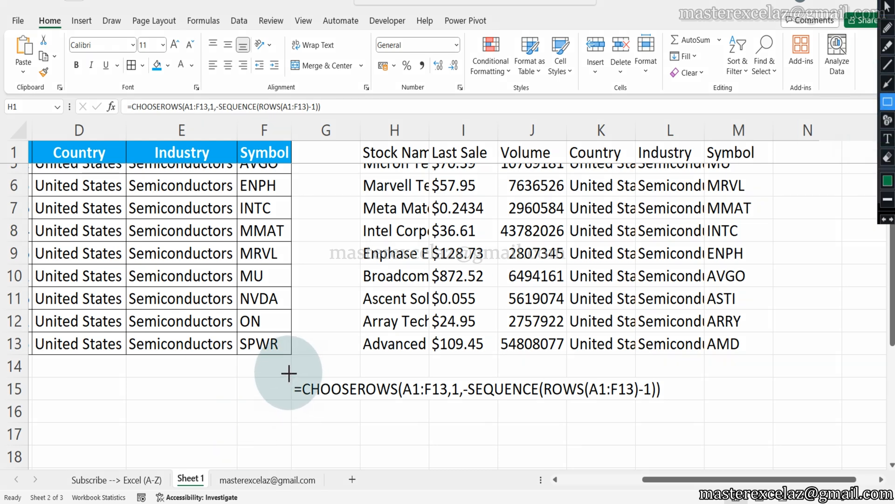
mouse_move(285, 372)
left_mouse_down()
mouse_move(565, 392)
mouse_move(672, 414)
left_mouse_up()
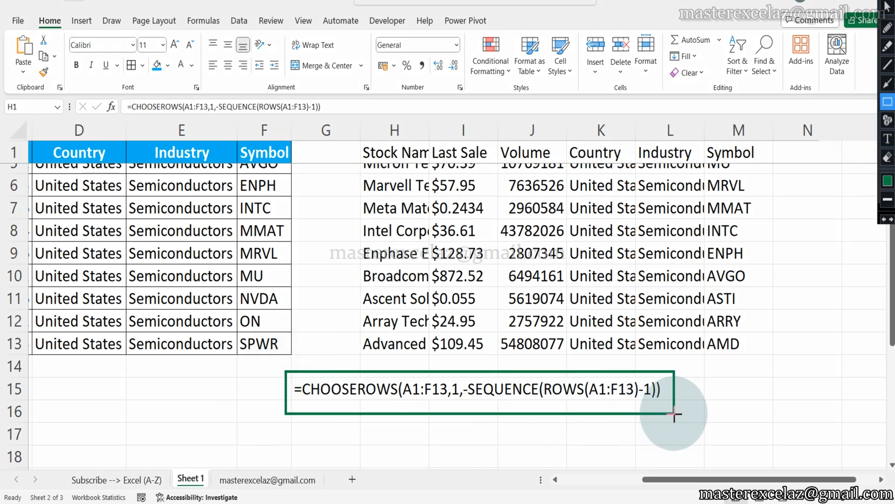
left_click(889, 47)
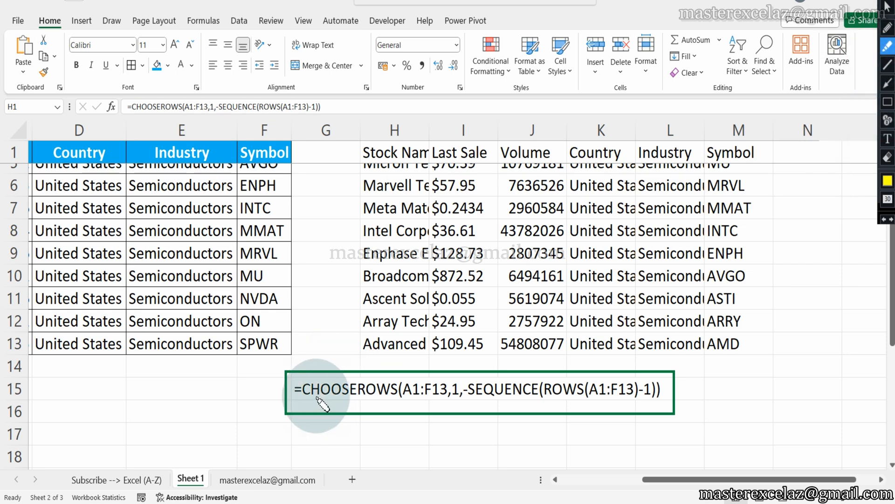
left_click_drag(309, 395, 396, 394)
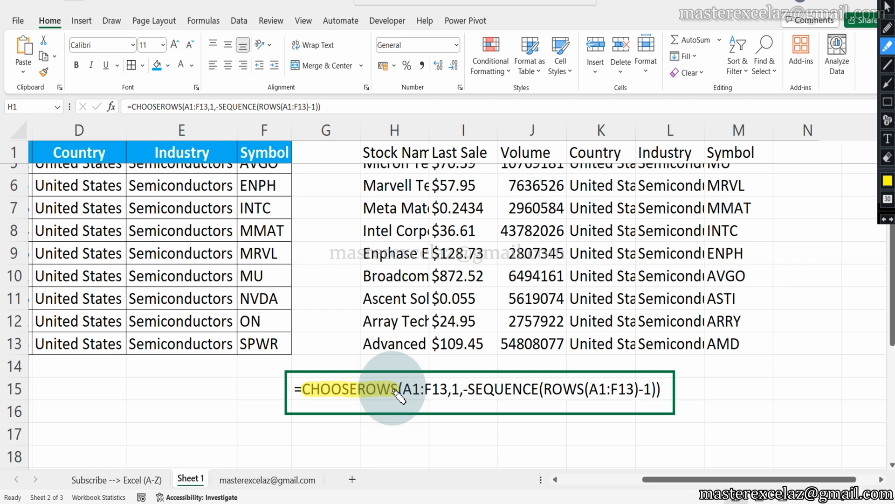
left_click_drag(464, 394, 580, 394)
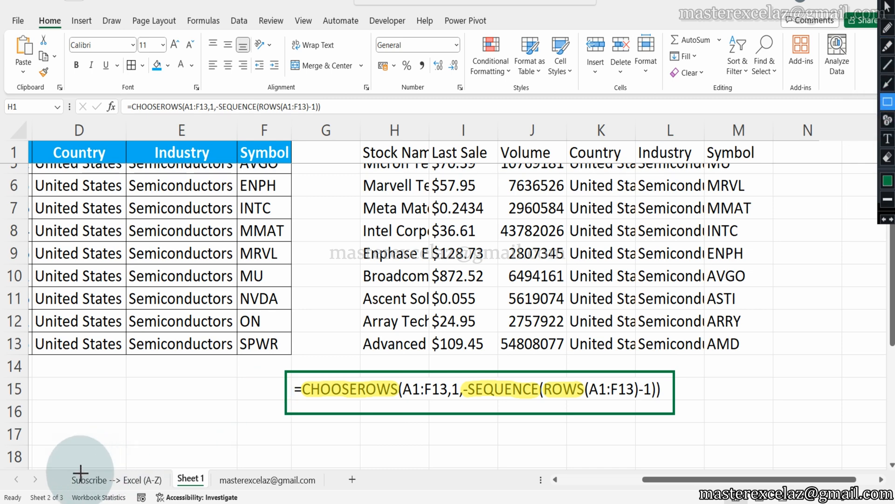
Frame the "Subscribe --> Excel (A-Z)" sheet name in green and highlight Subscribe, Excel (A-Z) and the e-mail address sheet name in yellow
left_click_drag(66, 472, 167, 493)
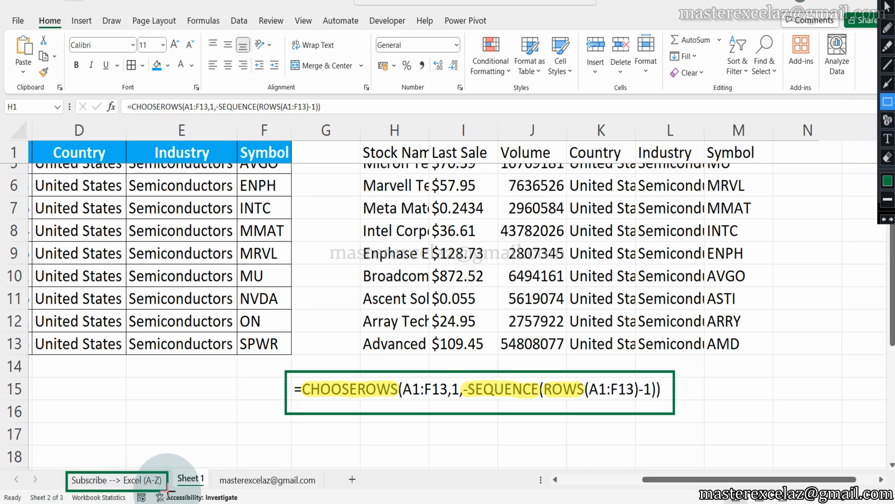
left_click(888, 46)
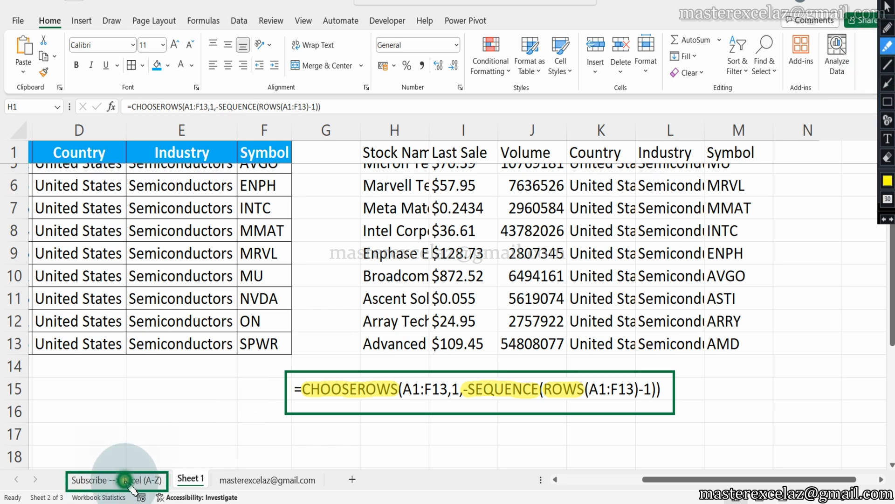
left_click_drag(125, 481, 161, 477)
left_click_drag(76, 482, 102, 484)
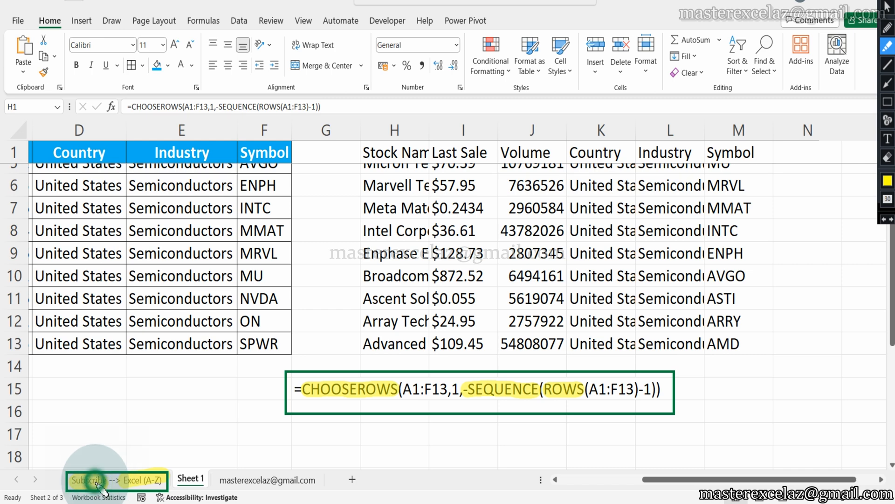
left_click(96, 482)
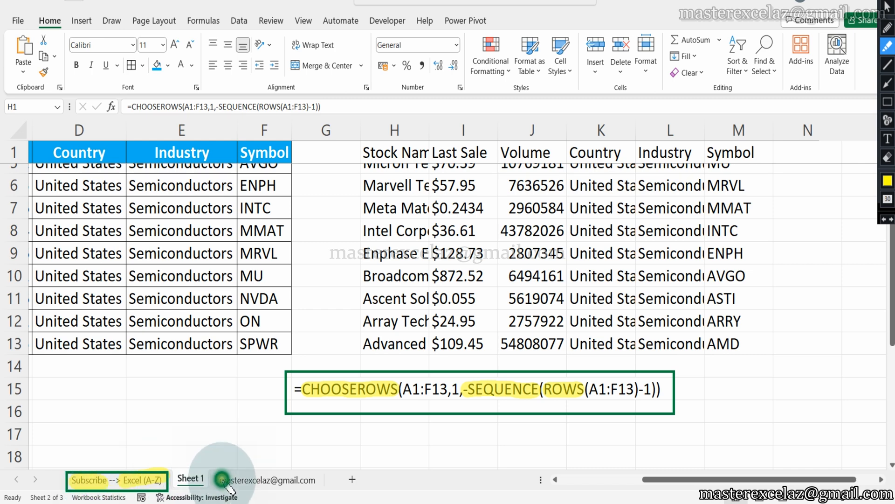
mouse_move(227, 487)
left_mouse_down()
mouse_move(327, 481)
mouse_move(222, 486)
left_mouse_up()
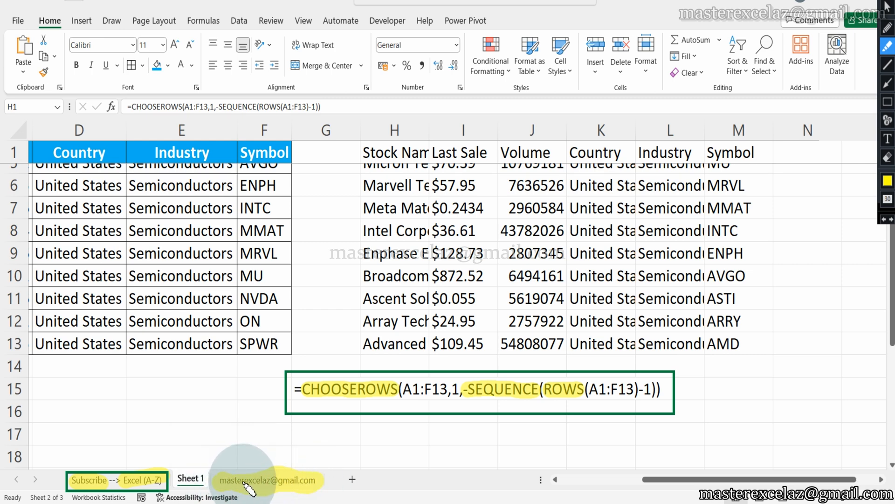